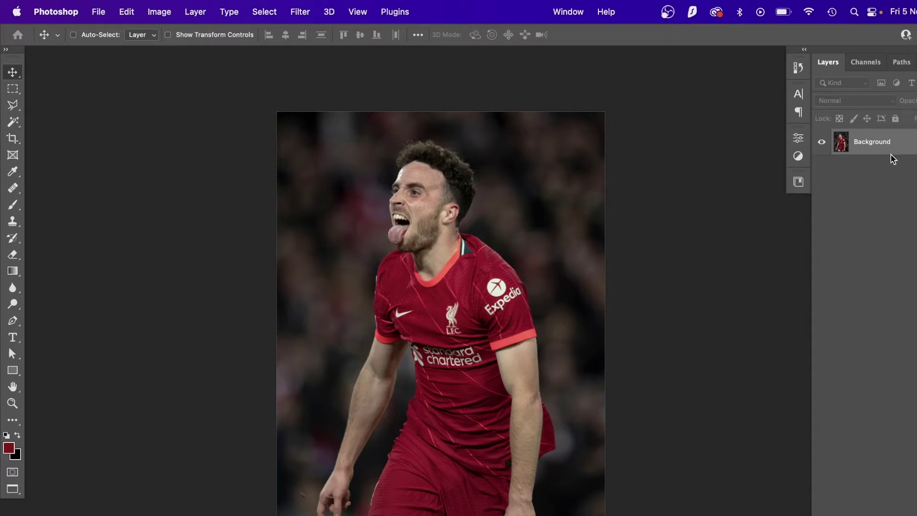
# - Convert the locked Background into an editable layer and duplicate it
pyautogui.keyDown('alt'); pyautogui.doubleClick(891, 153); pyautogui.keyUp('alt')
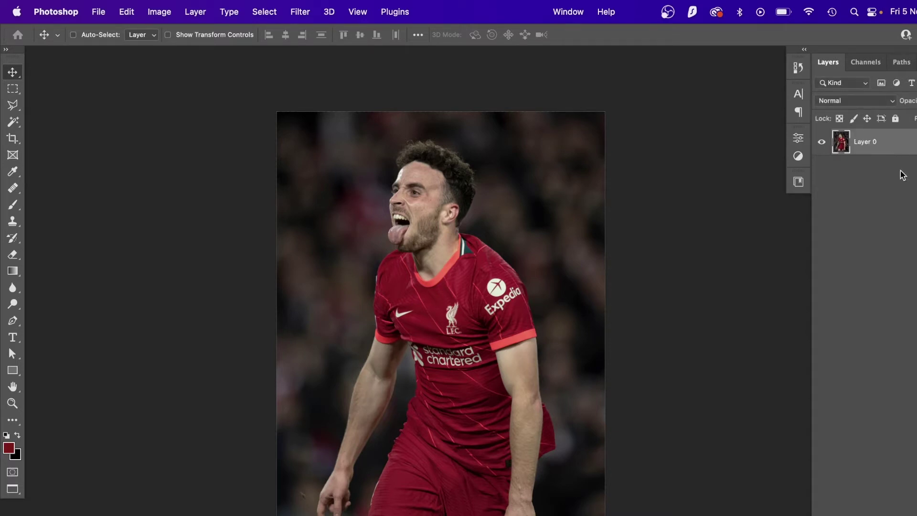
pyautogui.press('super+j')
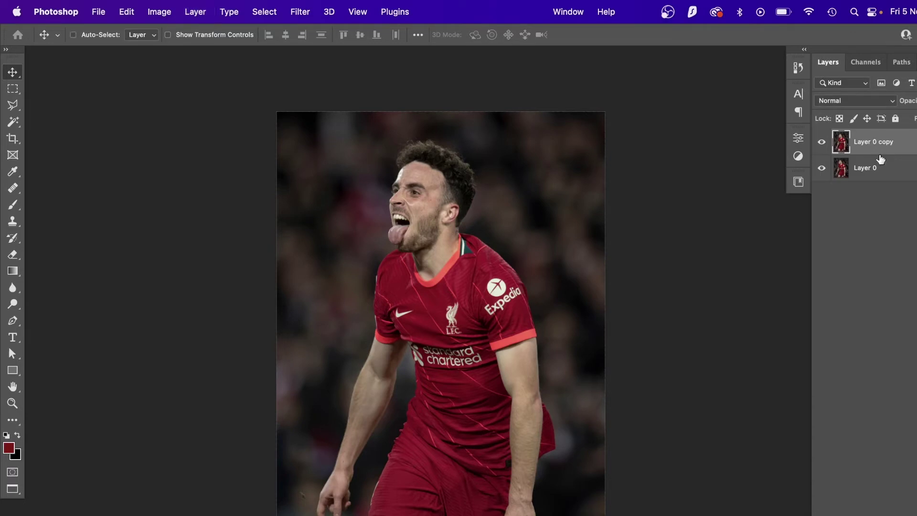
# - Open the Camera Raw filter on the duplicate layer with the Basic adjustments expanded
pyautogui.click(306, 18)
pyautogui.click(320, 112)
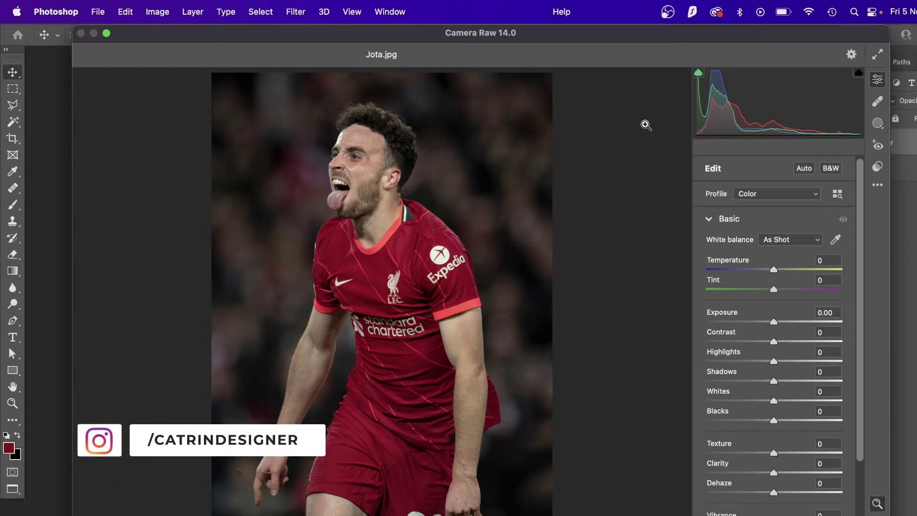
pyautogui.click(710, 219)
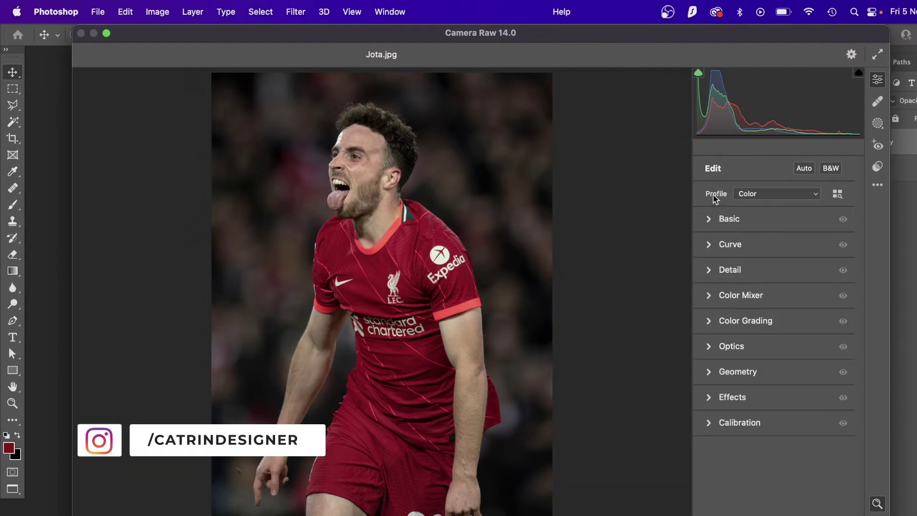
pyautogui.click(710, 219)
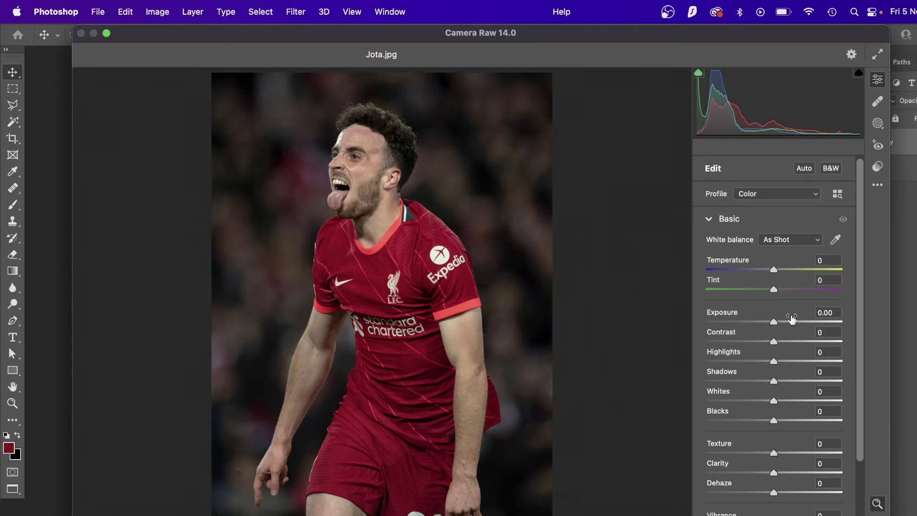
# - Try lowering Exposure to -0.30 and adjusting Contrast, resetting both values to 0
pyautogui.moveTo(791, 322); pyautogui.dragTo(769, 322)
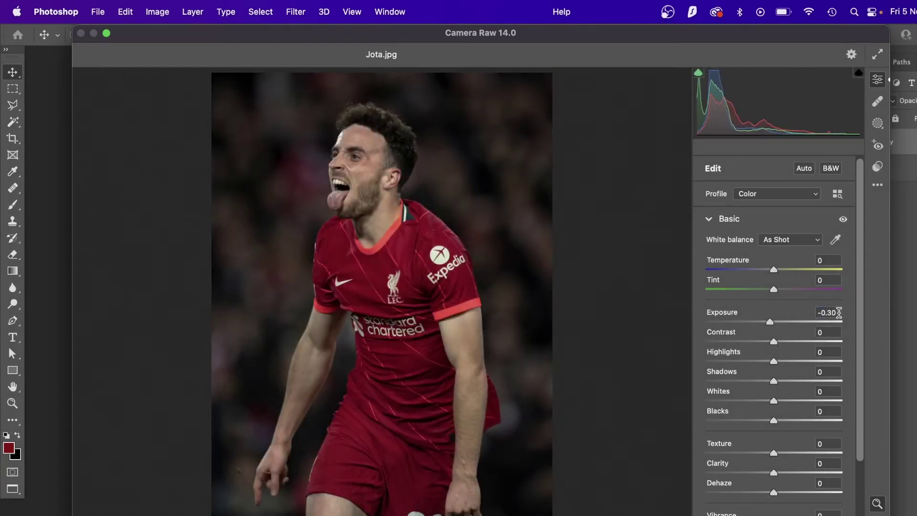
pyautogui.doubleClick(802, 316)
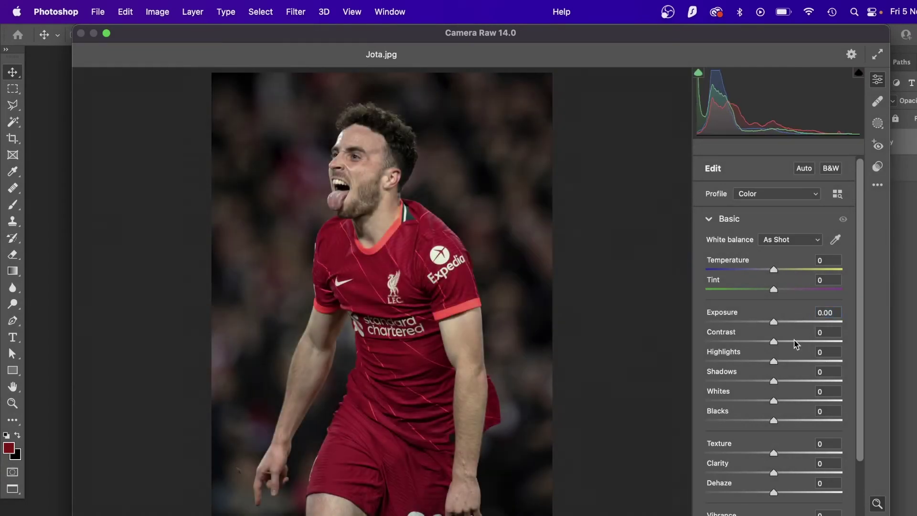
pyautogui.moveTo(811, 341); pyautogui.dragTo(777, 347)
pyautogui.click(834, 331)
pyautogui.write('0')
# - Try the Whites adjustment at +100 and reset it to 0
pyautogui.moveTo(774, 401); pyautogui.dragTo(873, 388)
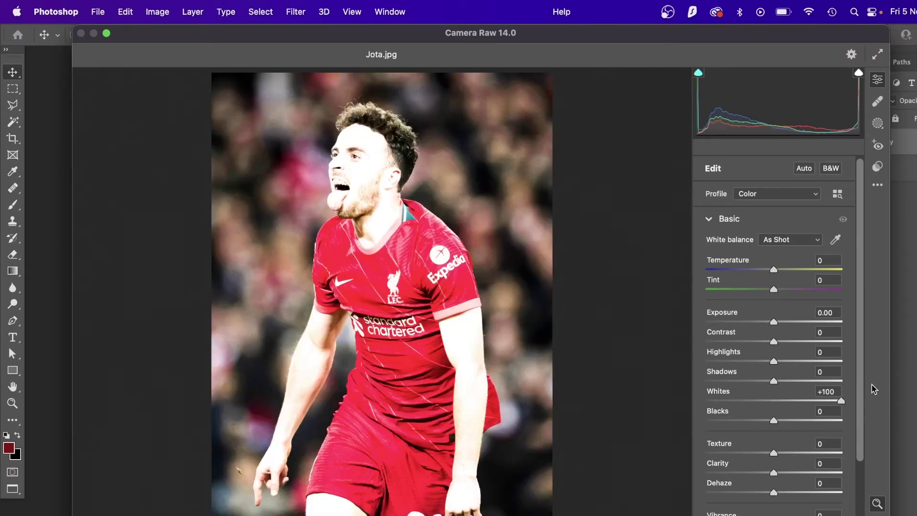
pyautogui.click(832, 392)
pyautogui.write('0')
pyautogui.press('Return')
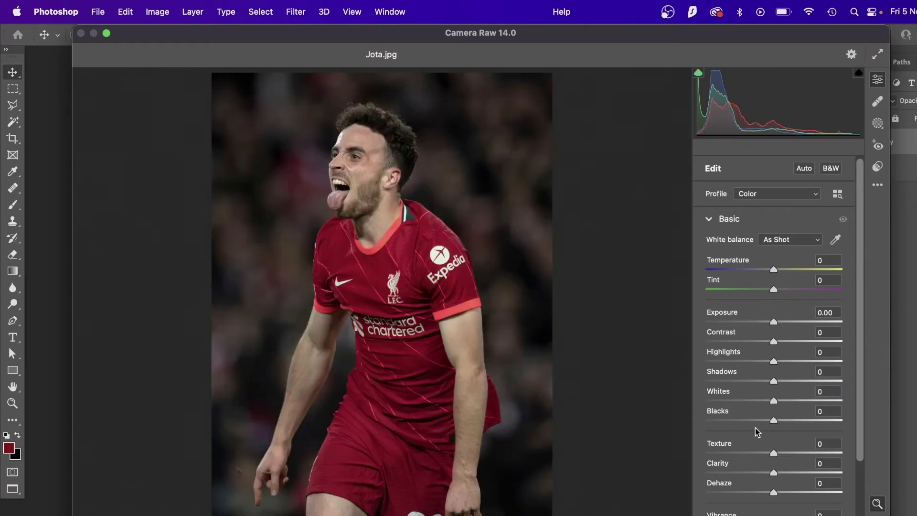
# - Try Clarity at +62, +25 and -75, and reset it to 0
pyautogui.click(816, 474)
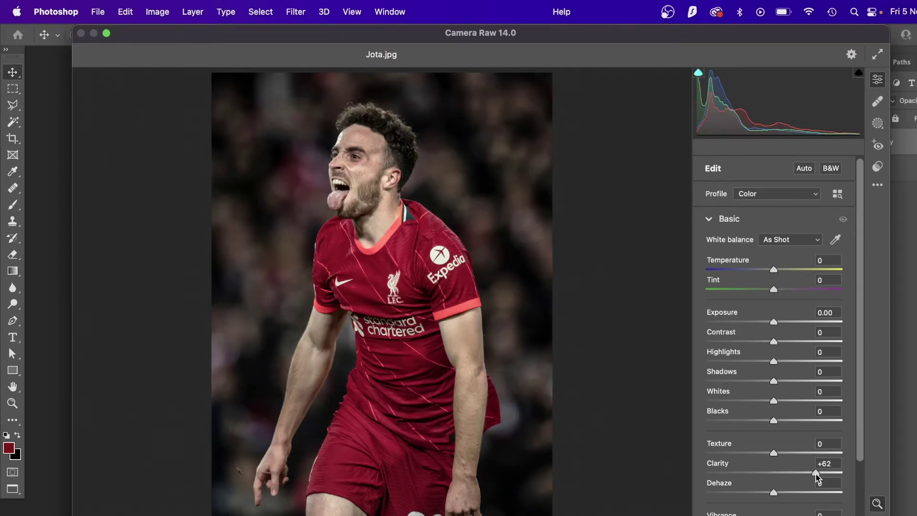
pyautogui.moveTo(816, 474)
pyautogui.mouseDown()
pyautogui.moveTo(835, 474)
pyautogui.moveTo(802, 478)
pyautogui.mouseUp()
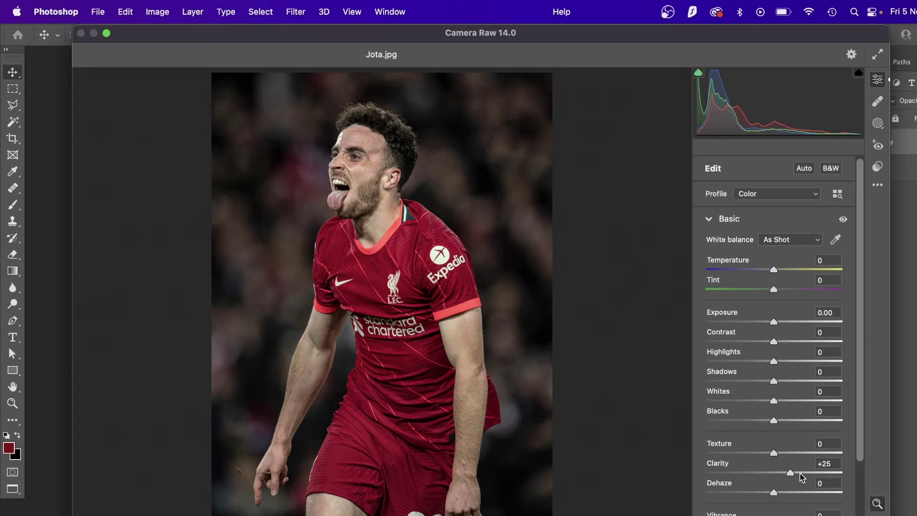
pyautogui.click(724, 474)
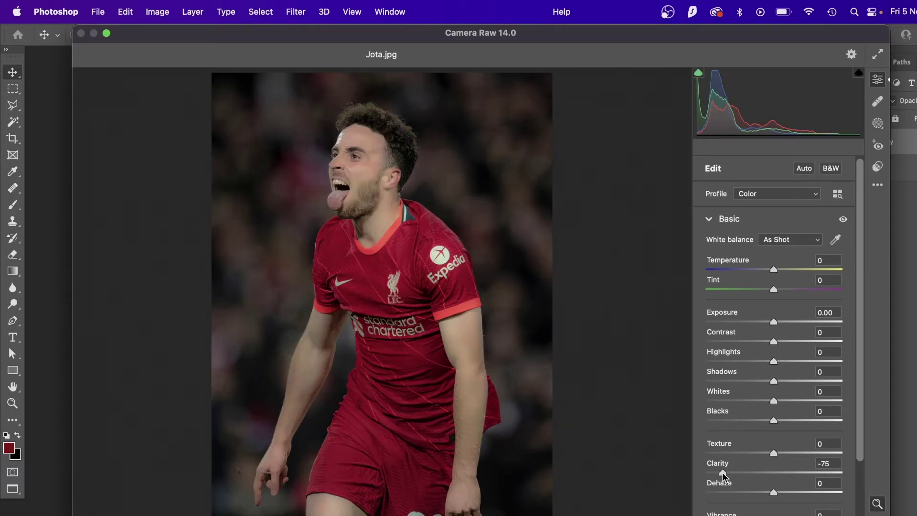
pyautogui.doubleClick(824, 475)
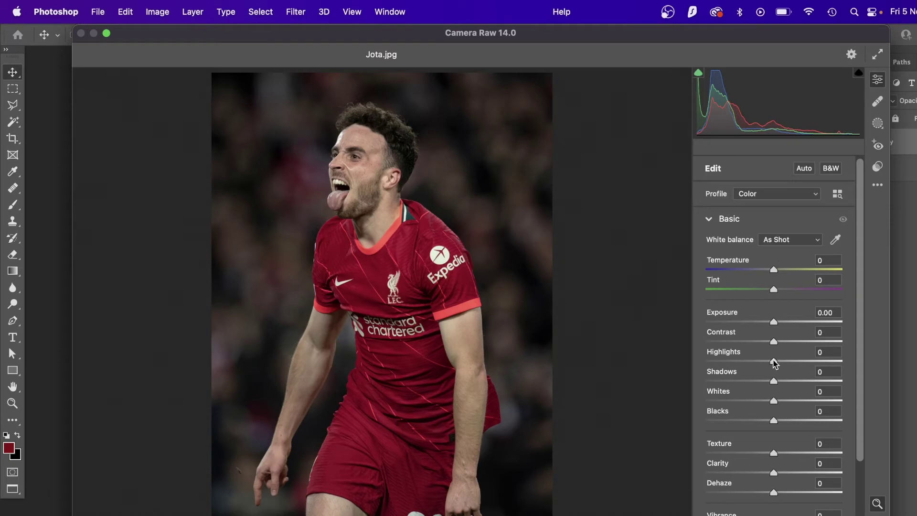
# - Set Highlights to -40, Shadows to +50, Whites to -46 and Blacks to -8
pyautogui.moveTo(775, 362); pyautogui.dragTo(749, 361)
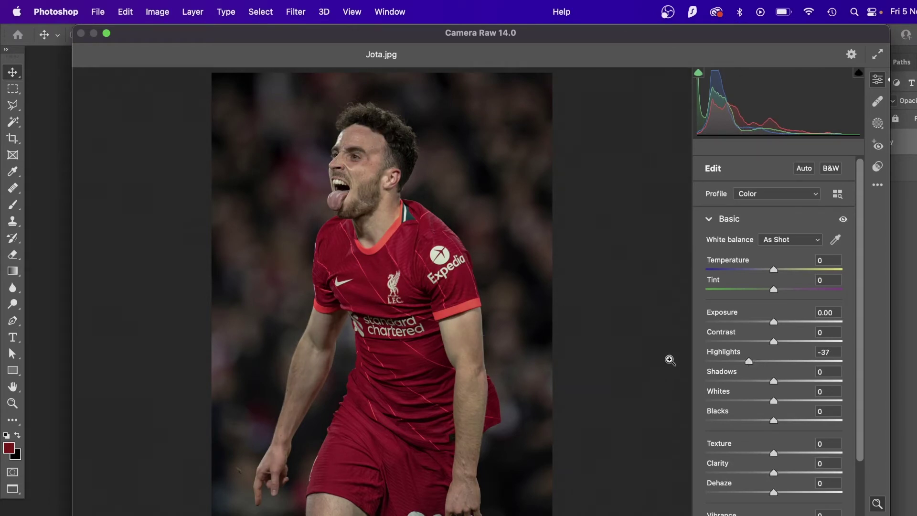
pyautogui.moveTo(750, 365); pyautogui.dragTo(747, 362)
pyautogui.moveTo(725, 377)
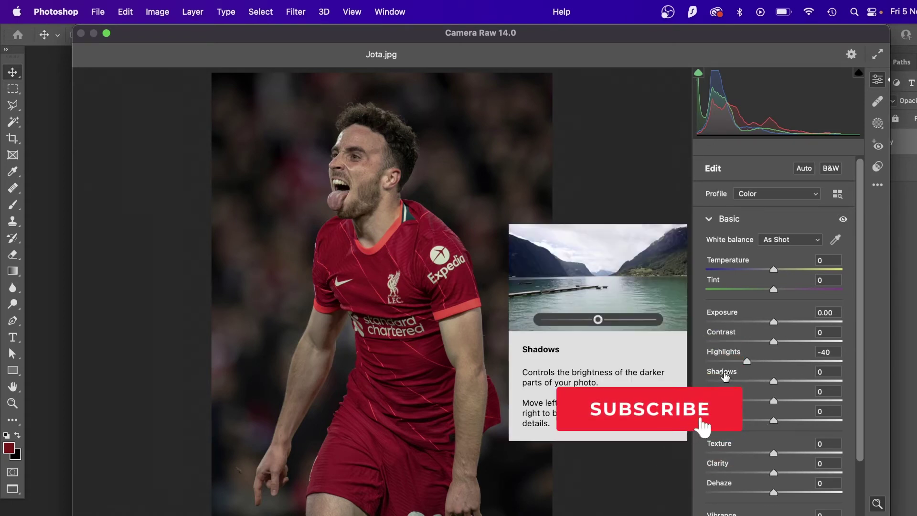
pyautogui.moveTo(774, 381); pyautogui.dragTo(807, 380)
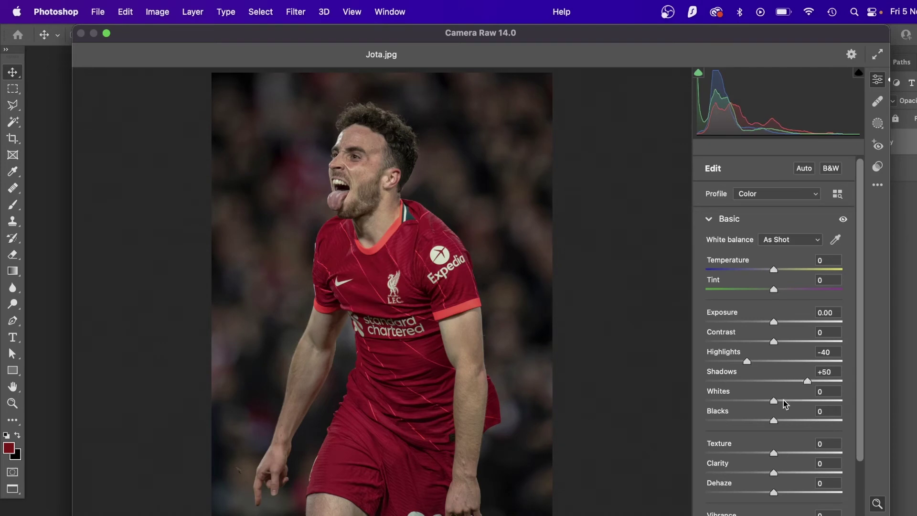
pyautogui.moveTo(775, 403); pyautogui.dragTo(768, 424)
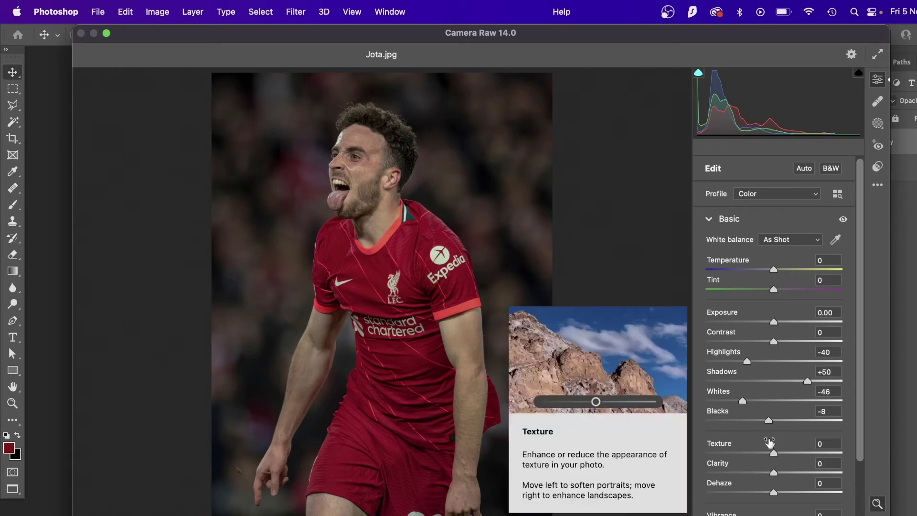
# - Sharpen the detail in the player's face with Clarity +33 and Texture +28
pyautogui.click(374, 159)
pyautogui.click(374, 159)
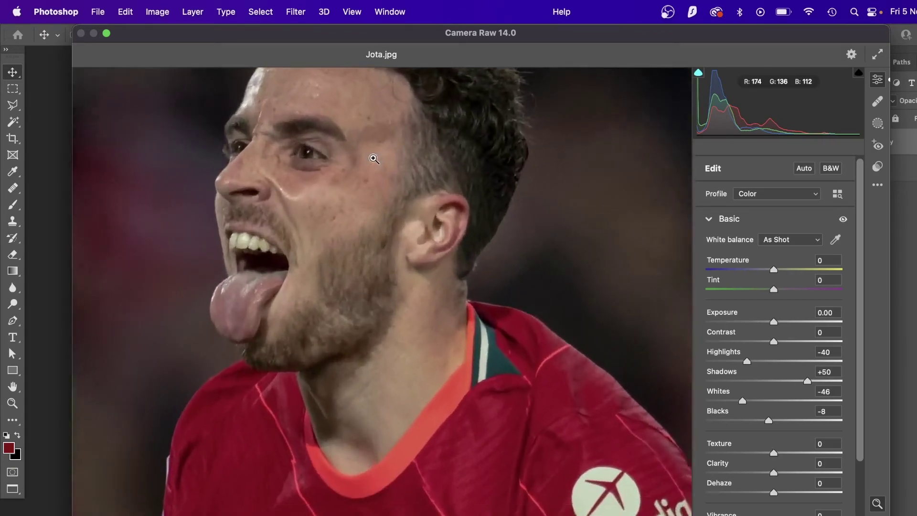
pyautogui.keyDown('alt'); pyautogui.click(353, 233); pyautogui.keyUp('alt')
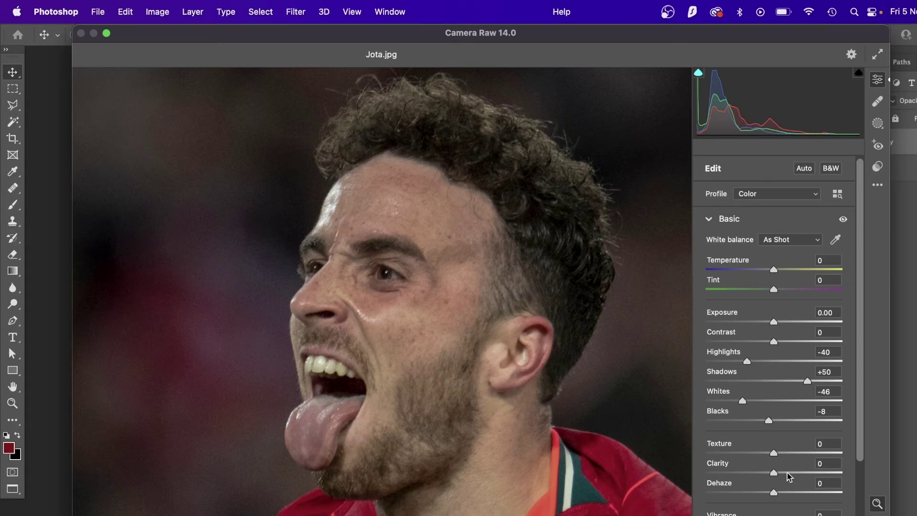
pyautogui.moveTo(795, 473)
pyautogui.mouseDown()
pyautogui.moveTo(806, 475)
pyautogui.moveTo(797, 475)
pyautogui.moveTo(793, 454)
pyautogui.mouseUp()
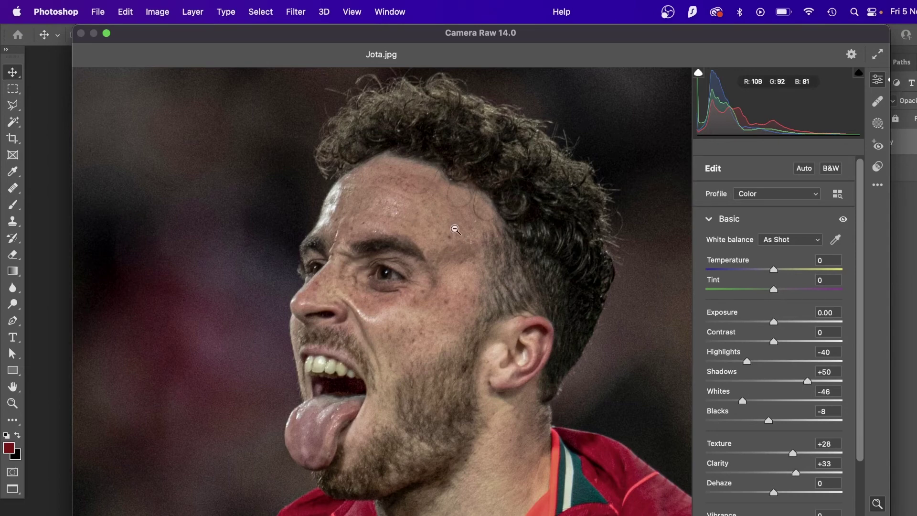
# - Set Vibrance to +16 and apply the Camera Raw adjustments to the duplicate layer
pyautogui.keyDown('alt'); pyautogui.click(473, 385); pyautogui.keyUp('alt')
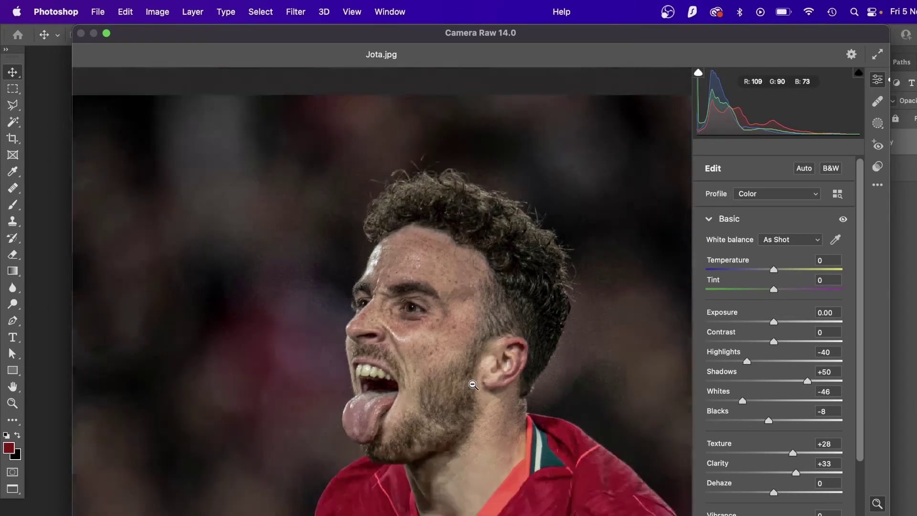
pyautogui.scroll(-5, 472, 385)
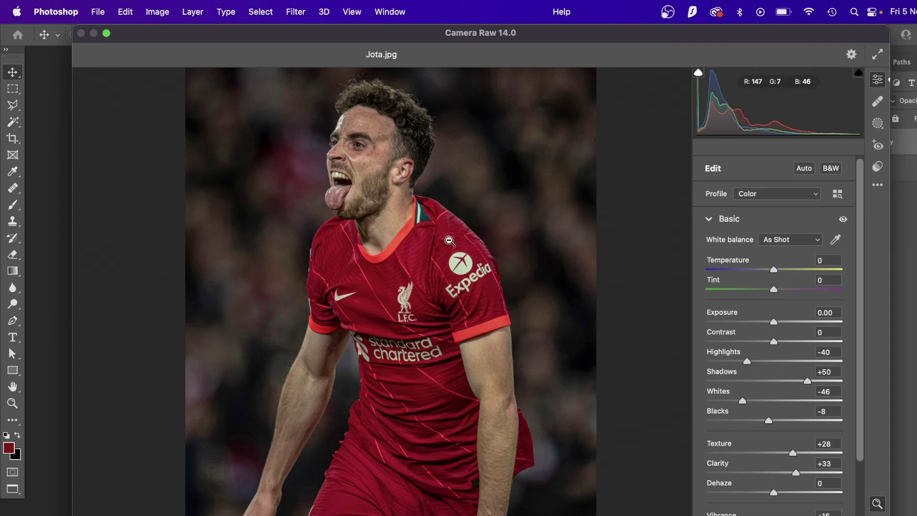
pyautogui.press('super+z')
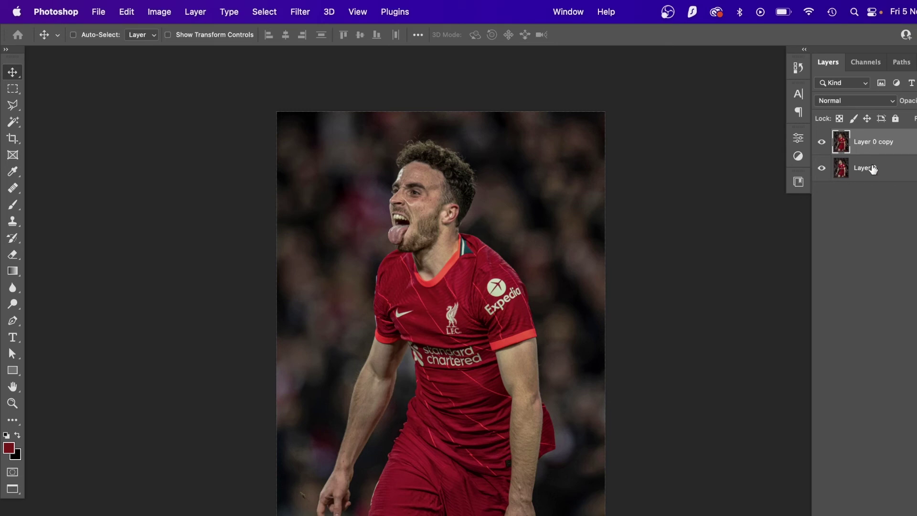
# - Hide and show the edited layer copy to compare the photo before and after the adjustments
pyautogui.click(822, 143)
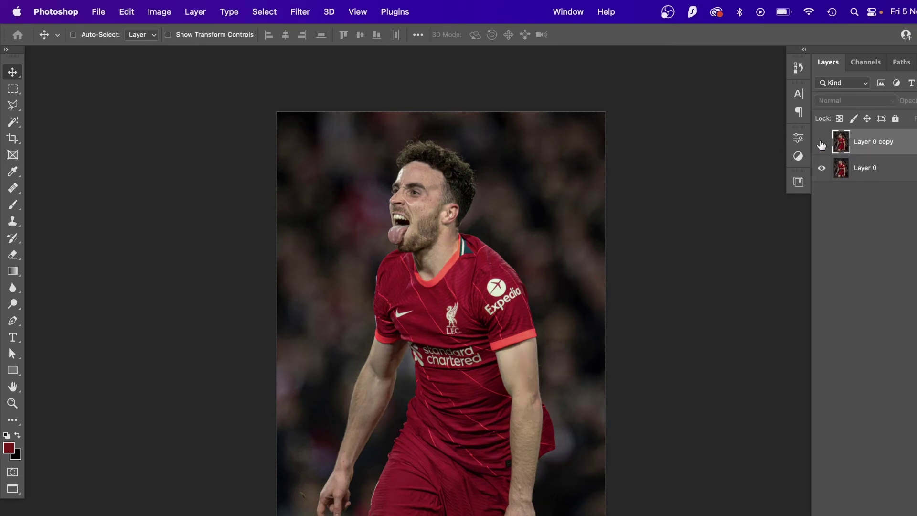
pyautogui.click(822, 143)
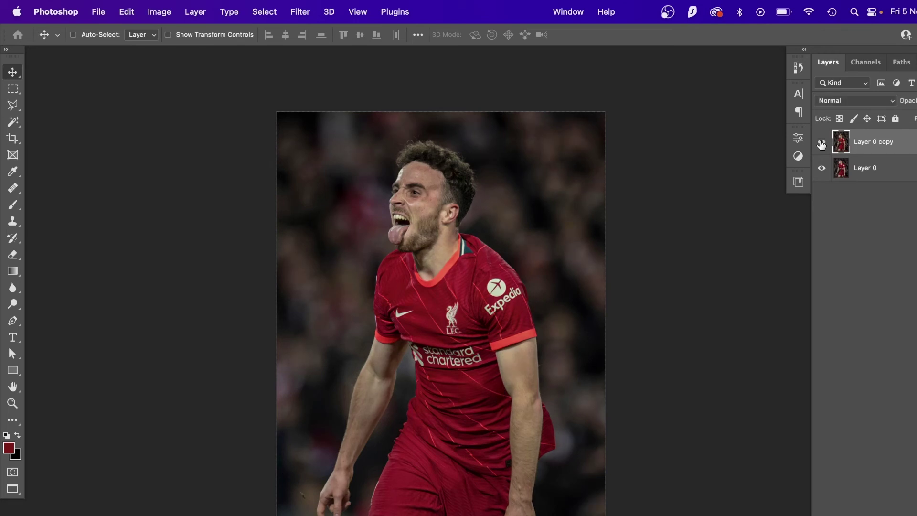